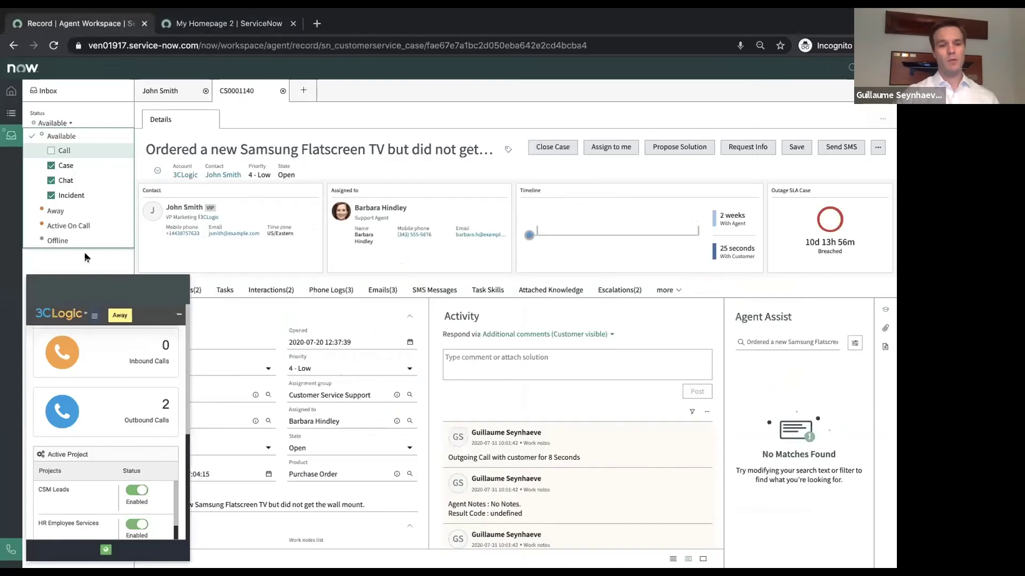
- Enable the Call channel under the agent's Available status, with the 3CLogic phone panel shown alongside it
left_click(10, 549)
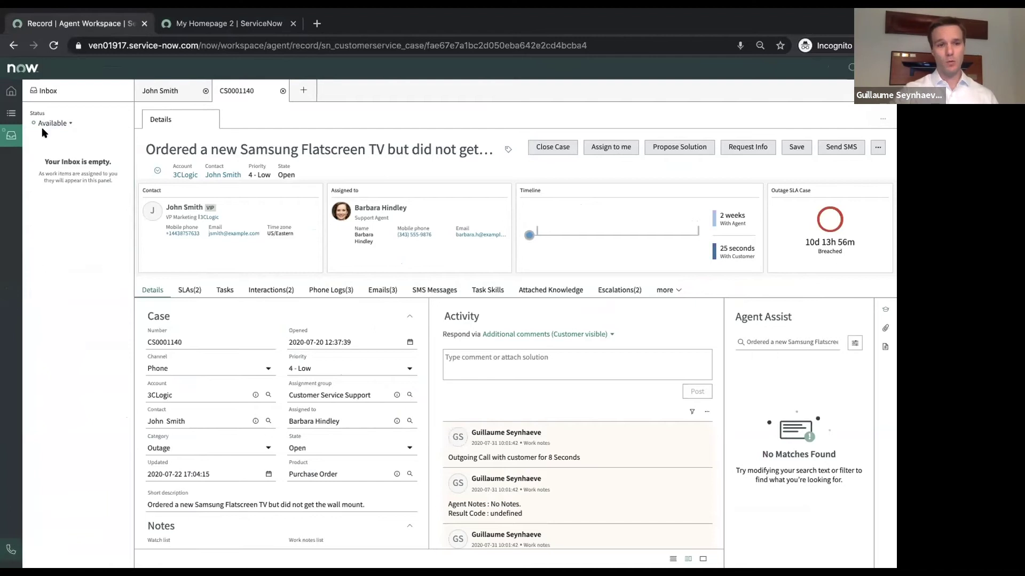
left_click(11, 549)
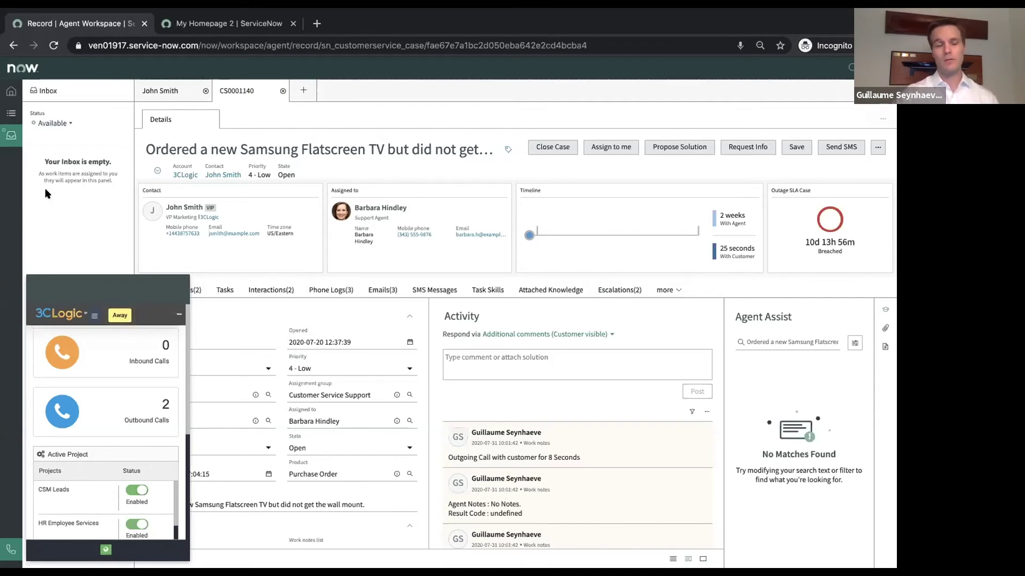
left_click(68, 124)
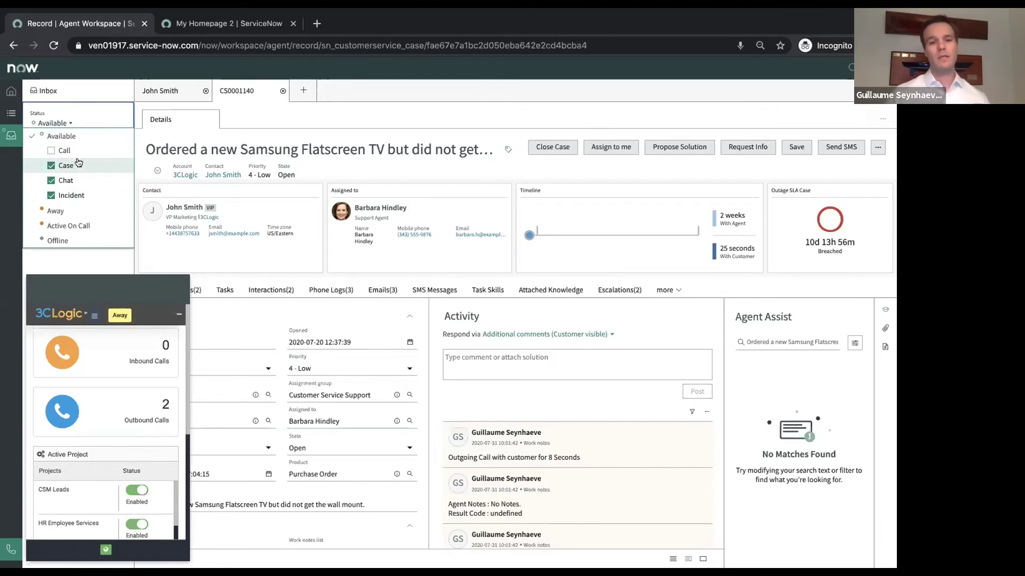
left_click(51, 150)
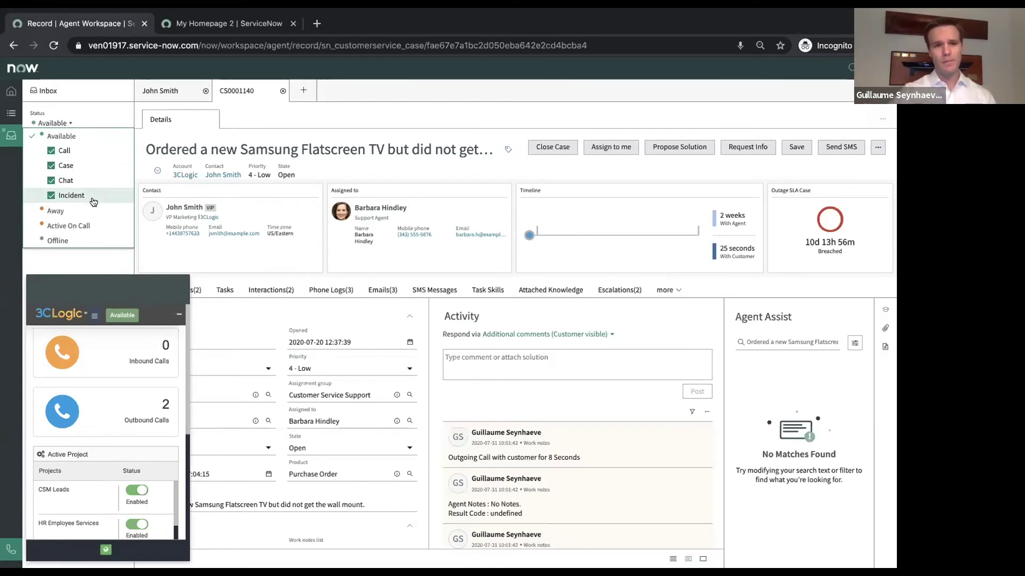
left_click(93, 284)
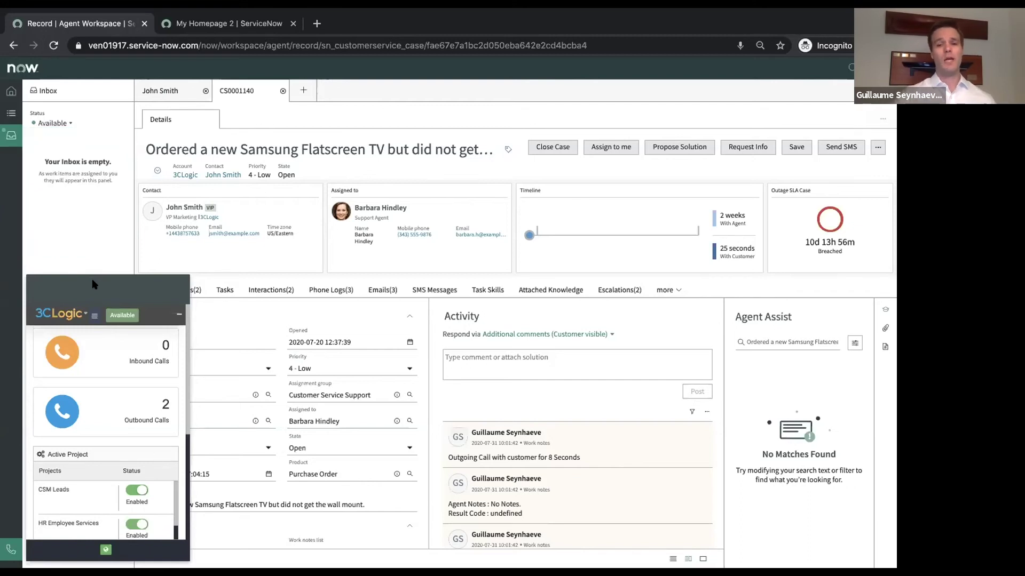
- Call the contact's mobile phone from the Samsung Flatscreen TV case and put the call on hold
left_click(193, 235)
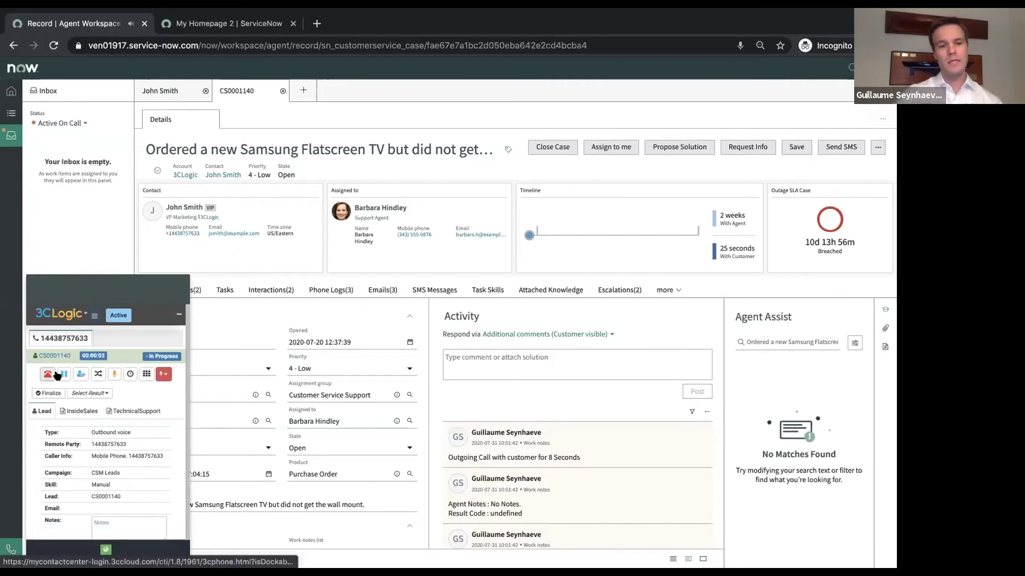
left_click(59, 374)
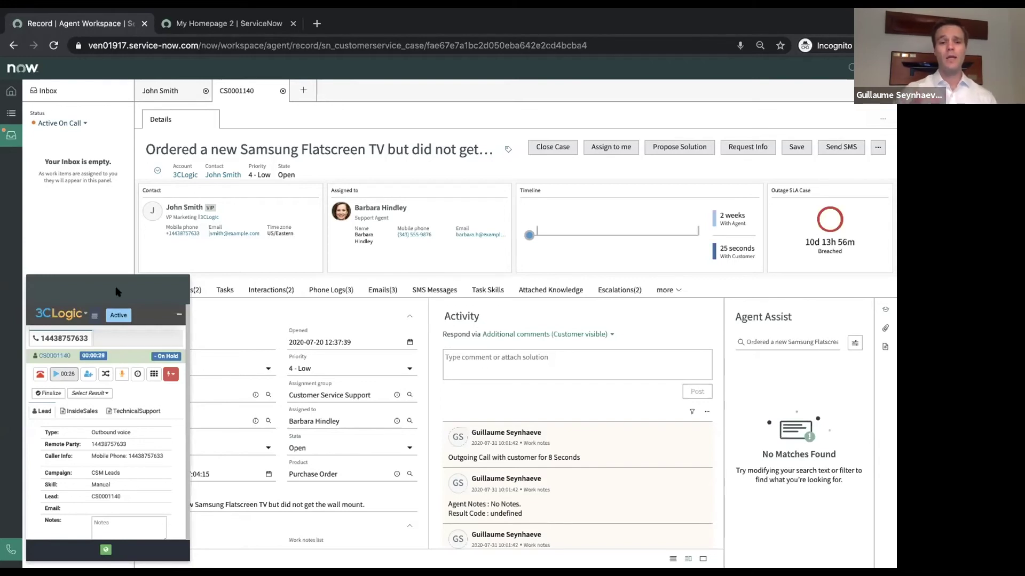
- Review the case's phone logs with the phone panel hidden, including satisfaction ratings, and bring the phone panel back
left_click(9, 551)
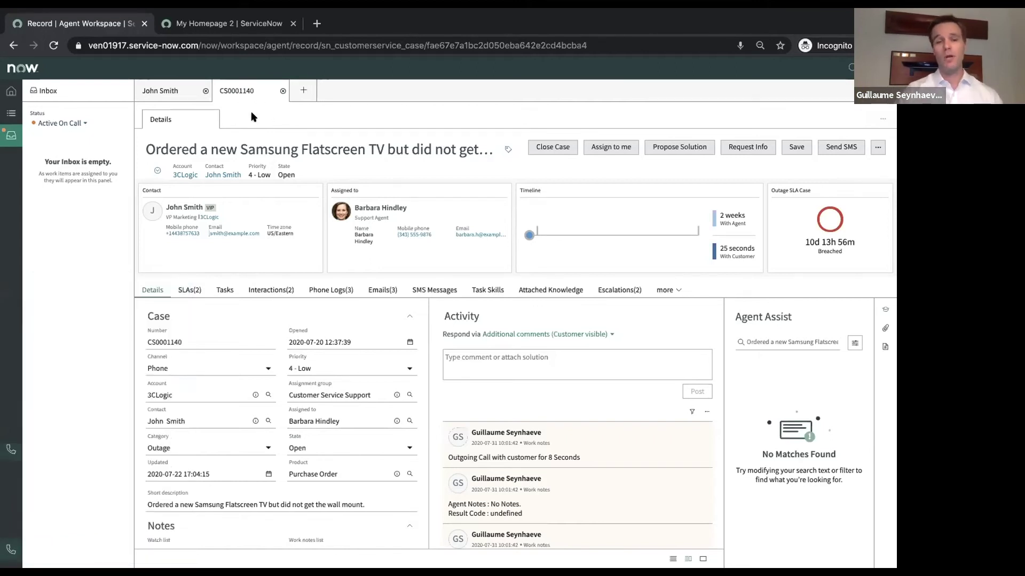
left_click(327, 291)
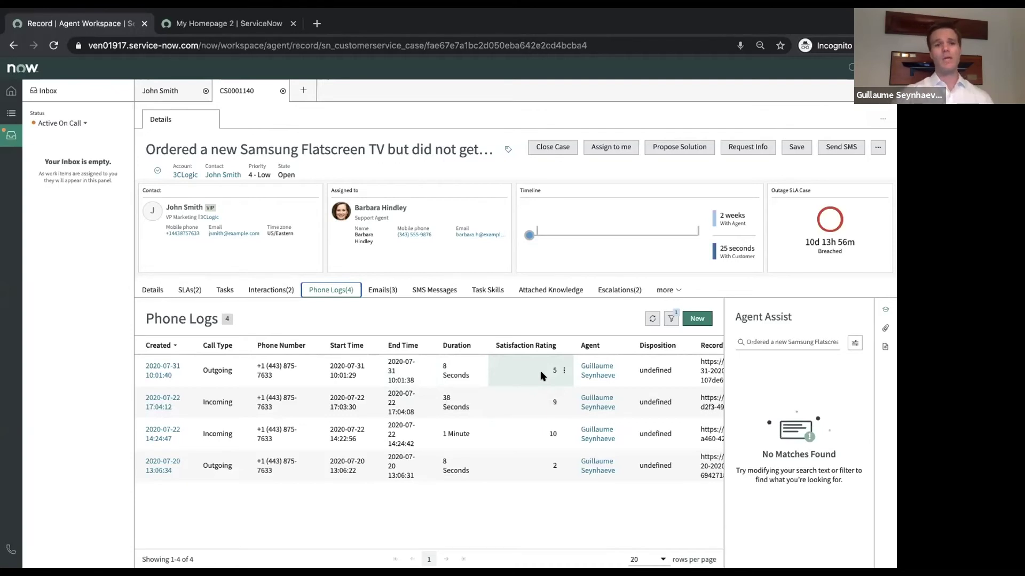
left_click(8, 550)
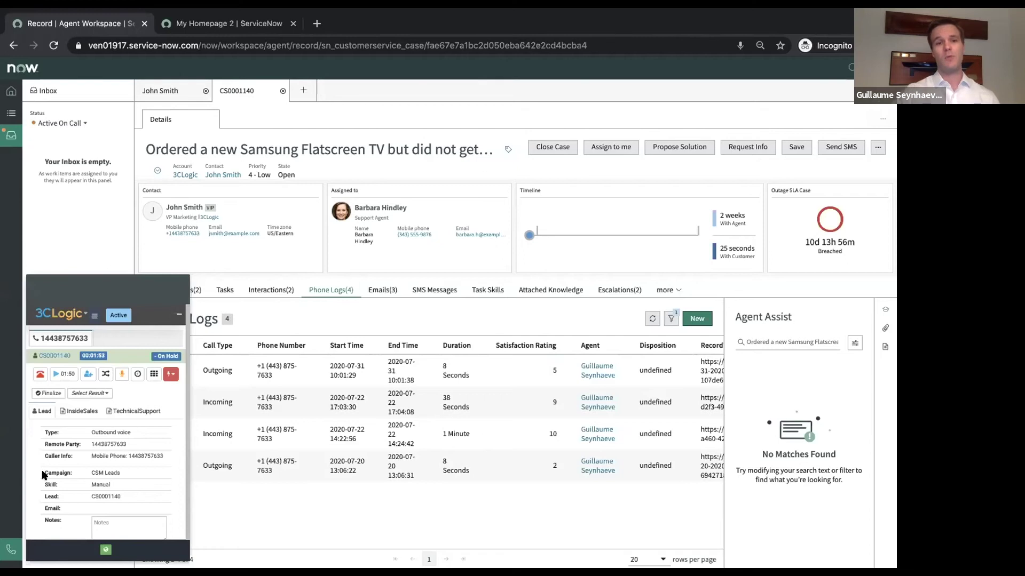
- Inspect the OpenFrame configuration 3CLogic CTI with order 1 in the ServiceNow admin view, and return to the configuration list
left_click(197, 24)
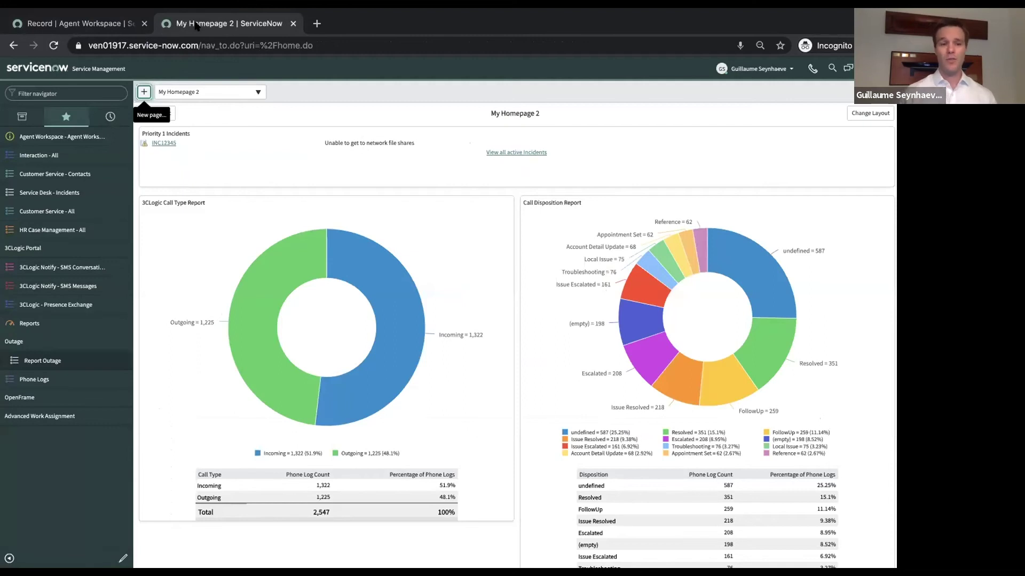
left_click(16, 398)
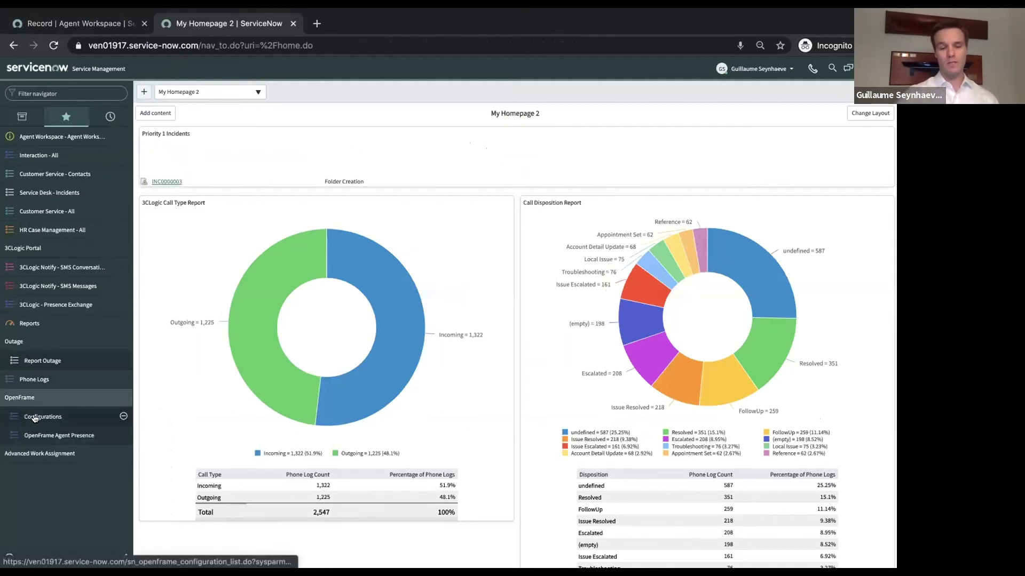
left_click(32, 417)
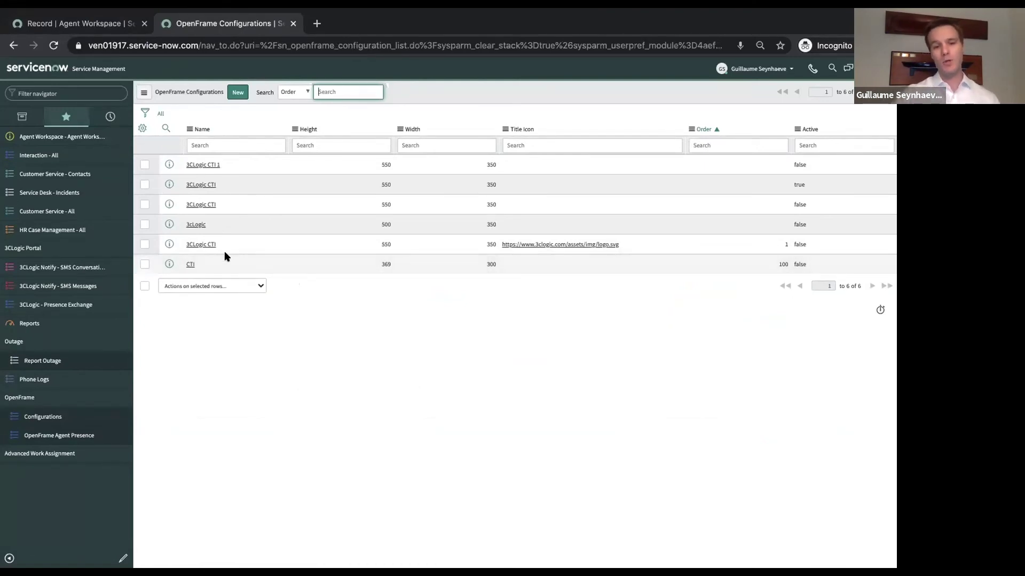
left_click(206, 244)
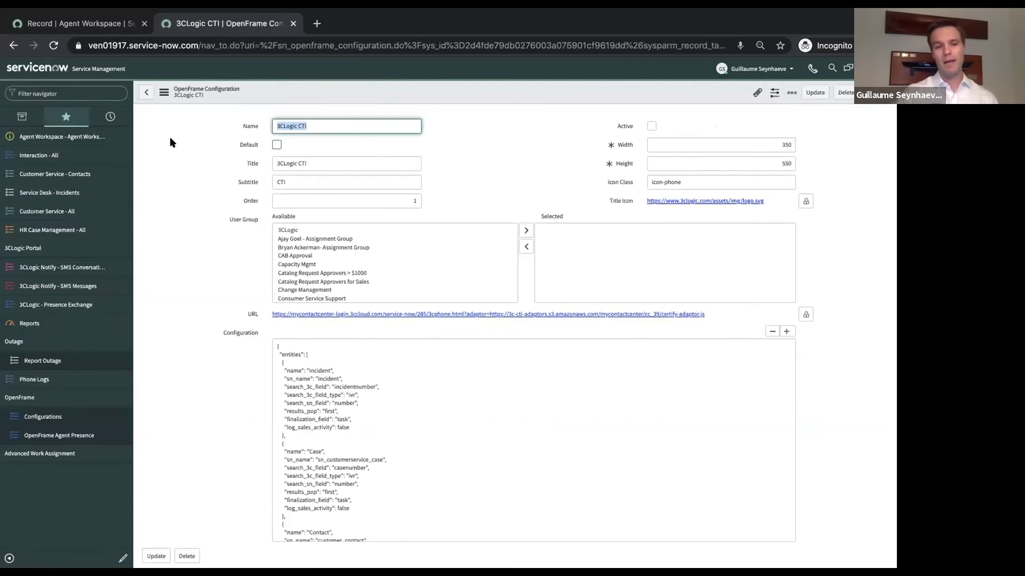
left_click(143, 92)
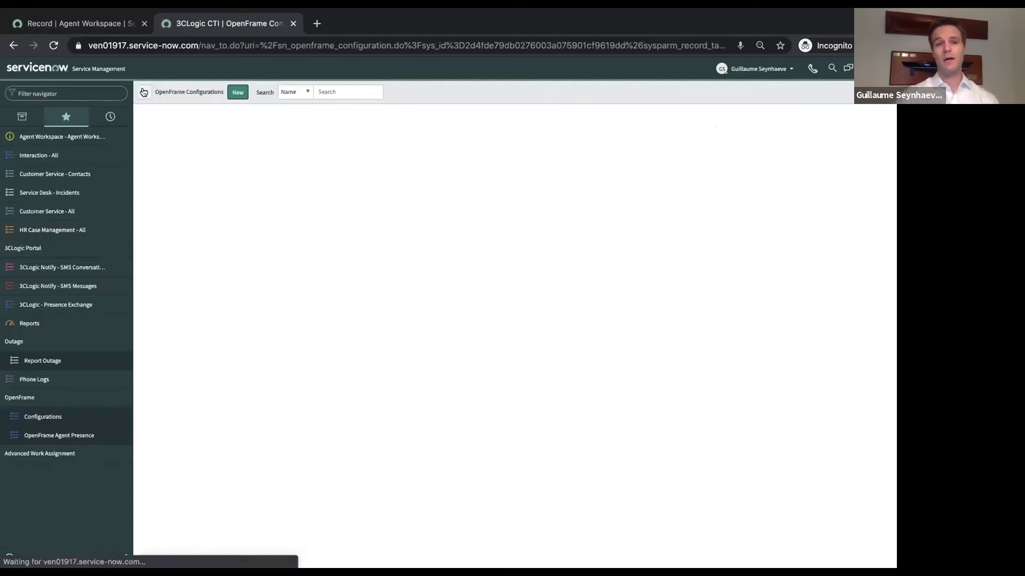
- Compare the channels under the agent's workspace status with the Service Channels list of Advanced Work Assignment
left_click(39, 456)
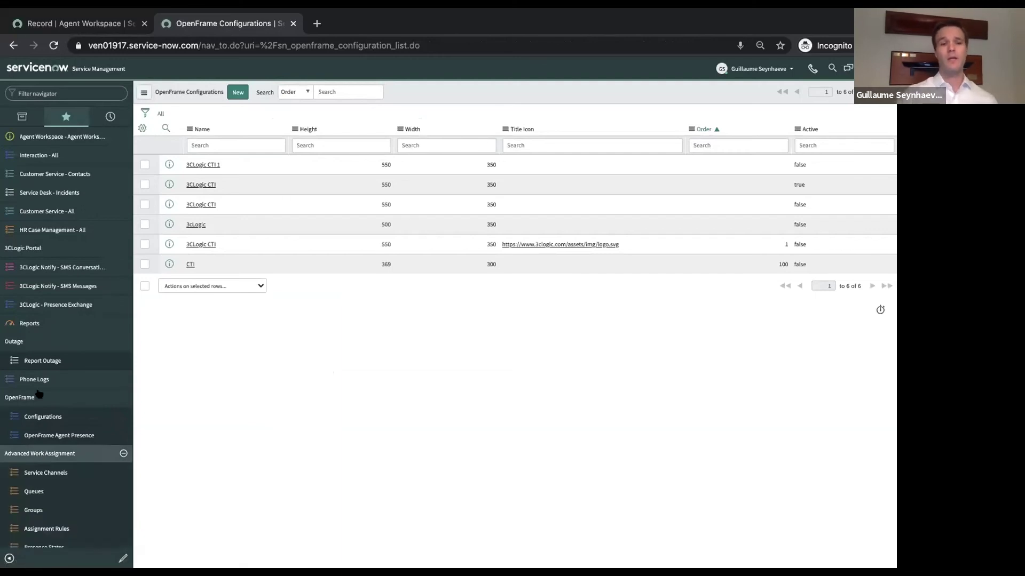
left_click(83, 24)
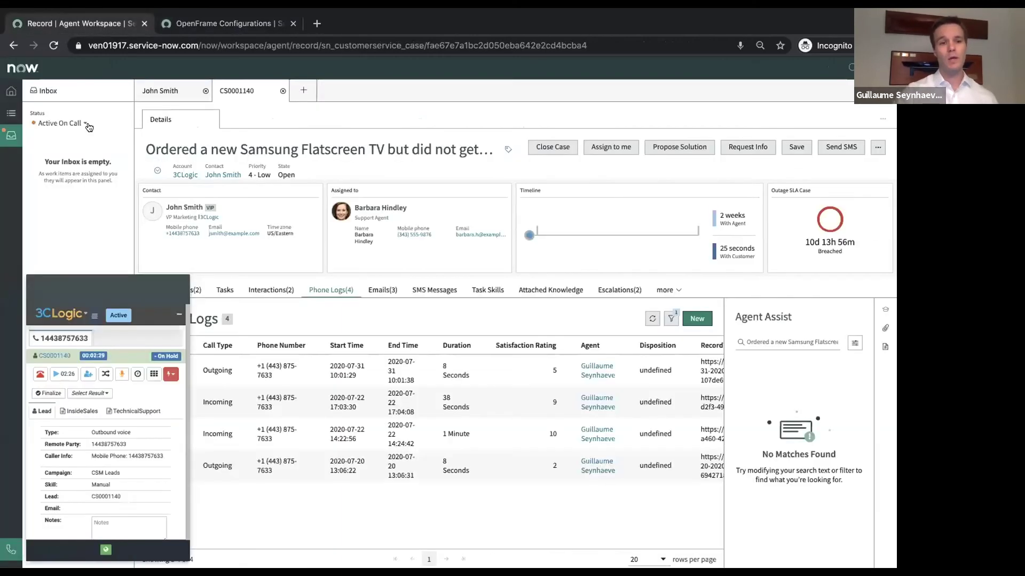
left_click(88, 124)
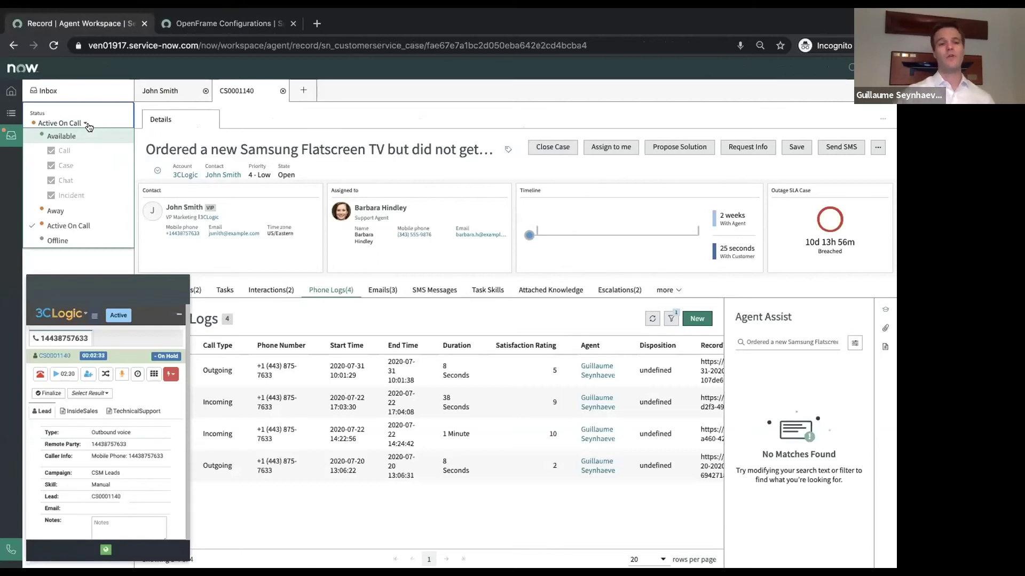
left_click(196, 21)
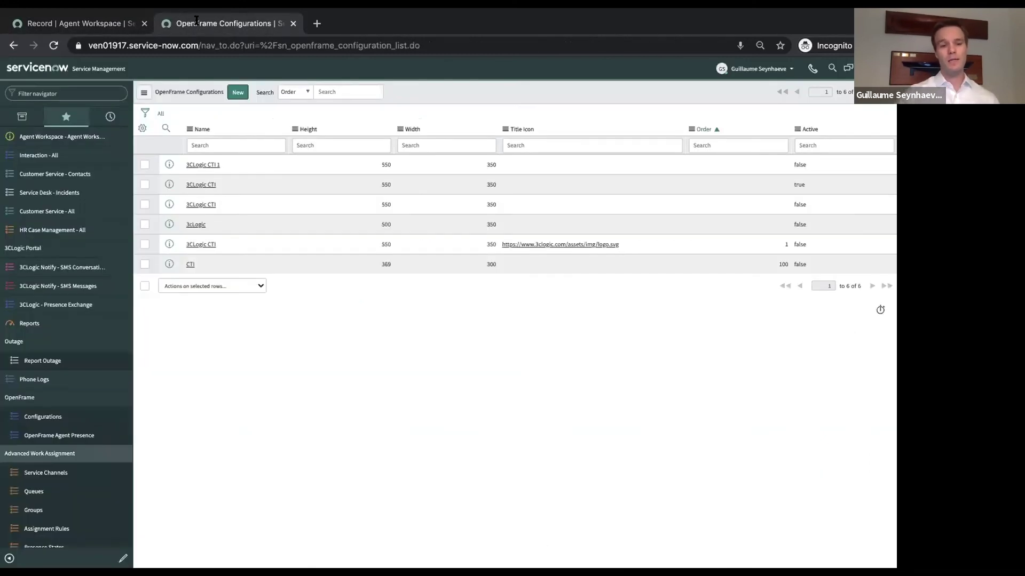
left_click(49, 474)
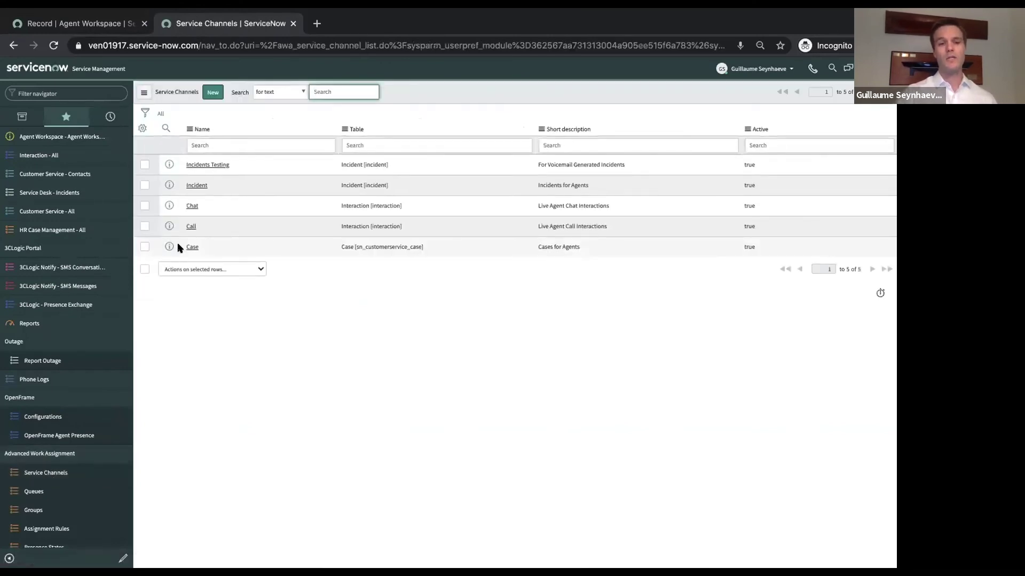
- Open the latest version of the Outage IVR from the 3CLogic Portal projects and examine its call flow around Check_Major_Incident
scroll(178, 248, "up", 5)
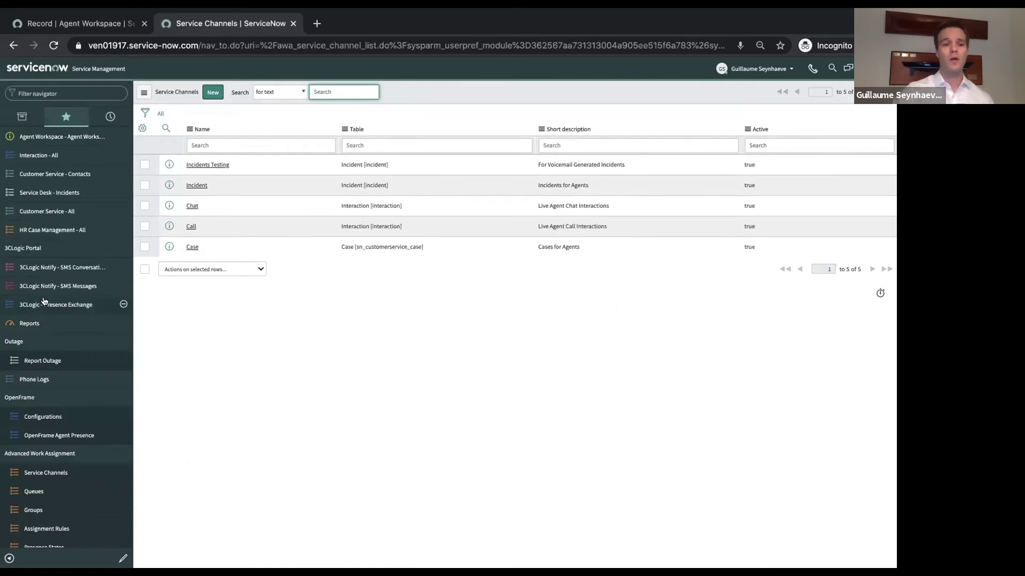
left_click(43, 250)
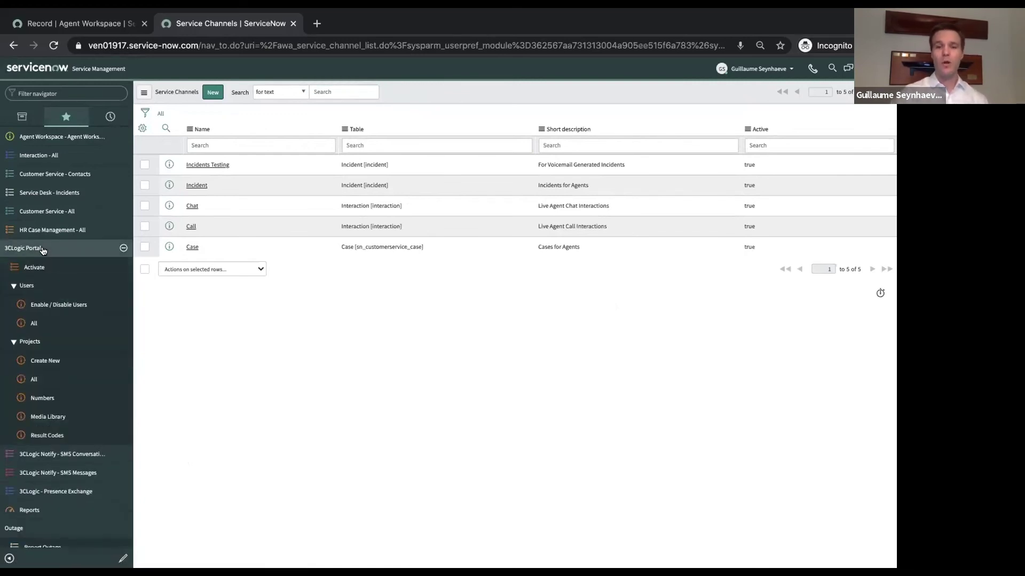
left_click(39, 383)
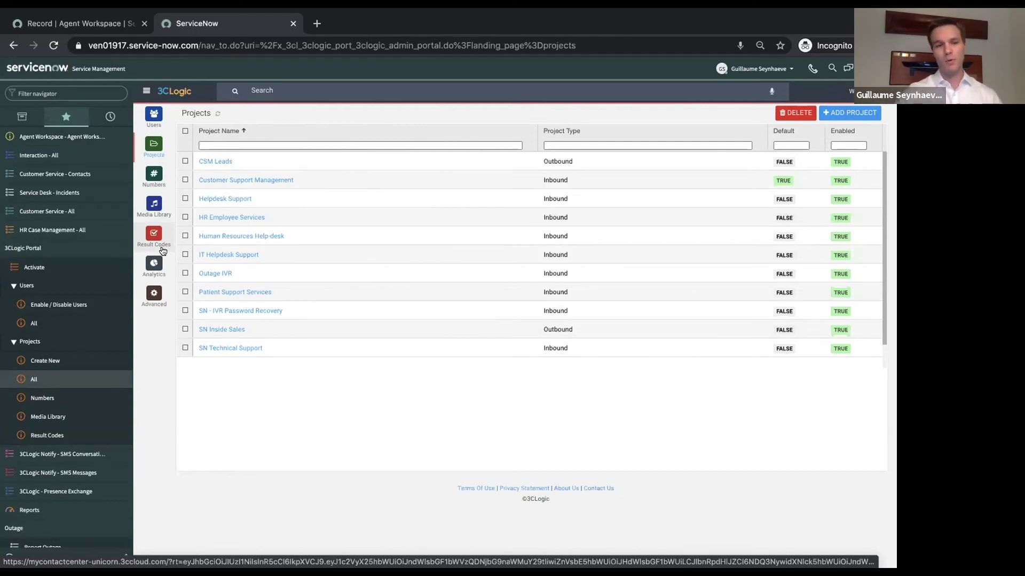
left_click(154, 147)
mouse_move(208, 305)
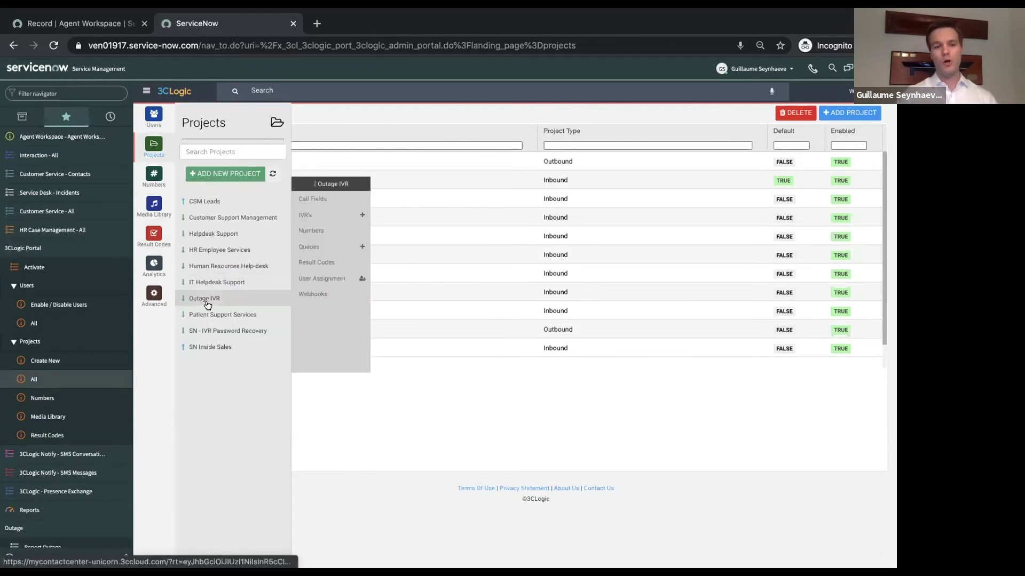
left_click(321, 216)
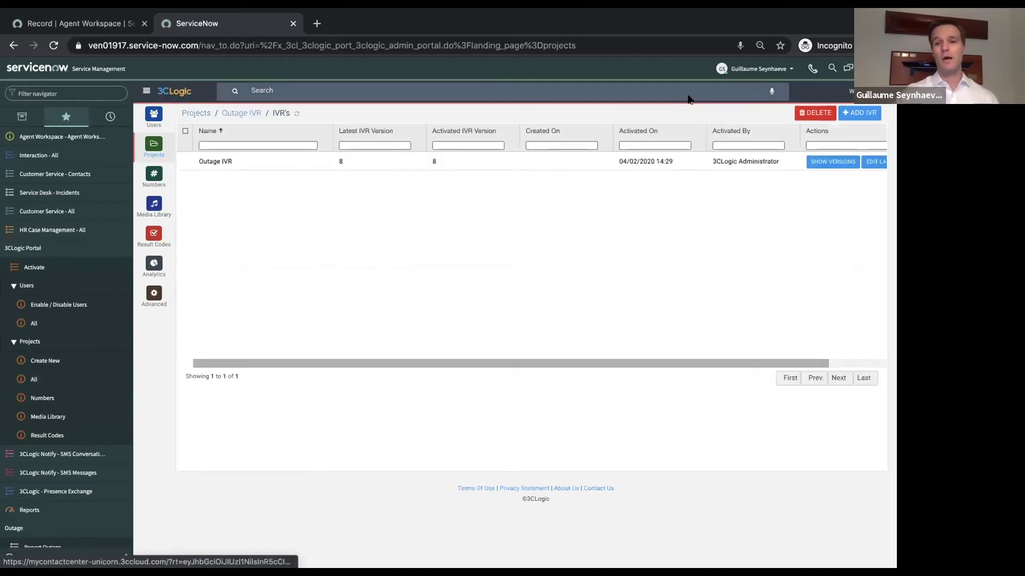
left_click(873, 161)
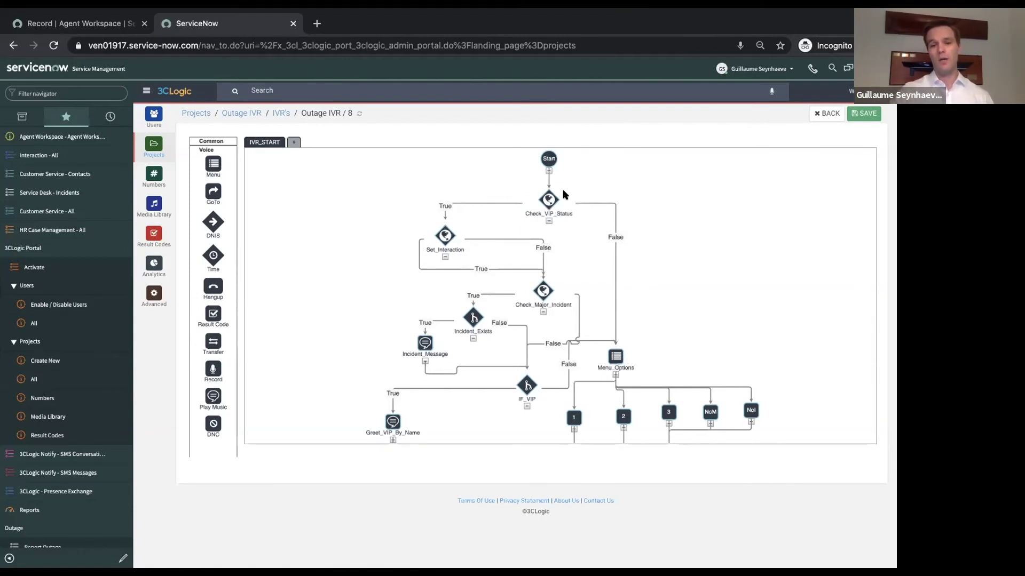
scroll(539, 298, "up", 5)
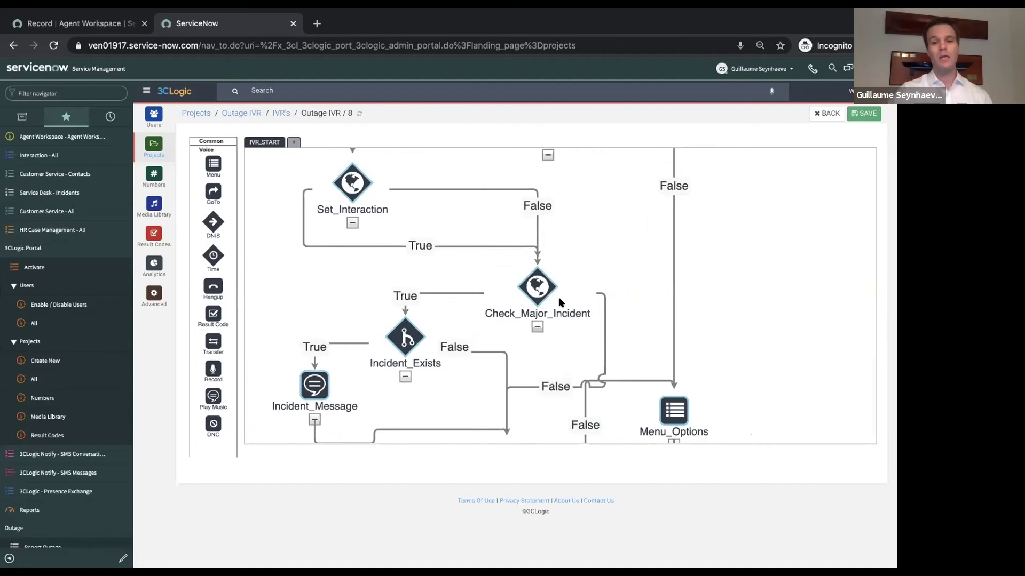
scroll(559, 298, "down", 3)
scroll(559, 298, "down", 2)
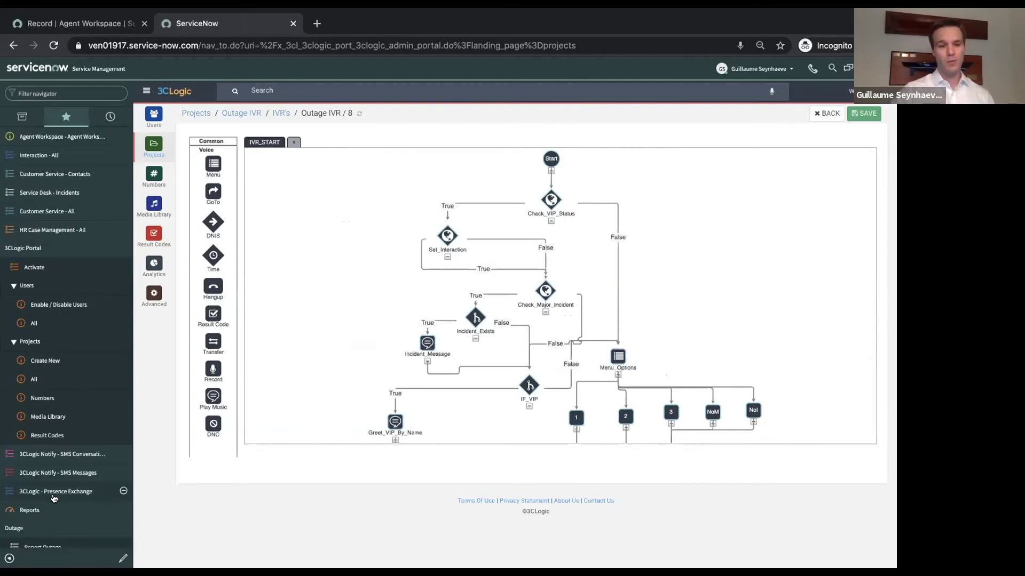
- Open the existing Report Outage record and review its outage message and the choices of its Outage field
scroll(57, 431, "down", 4)
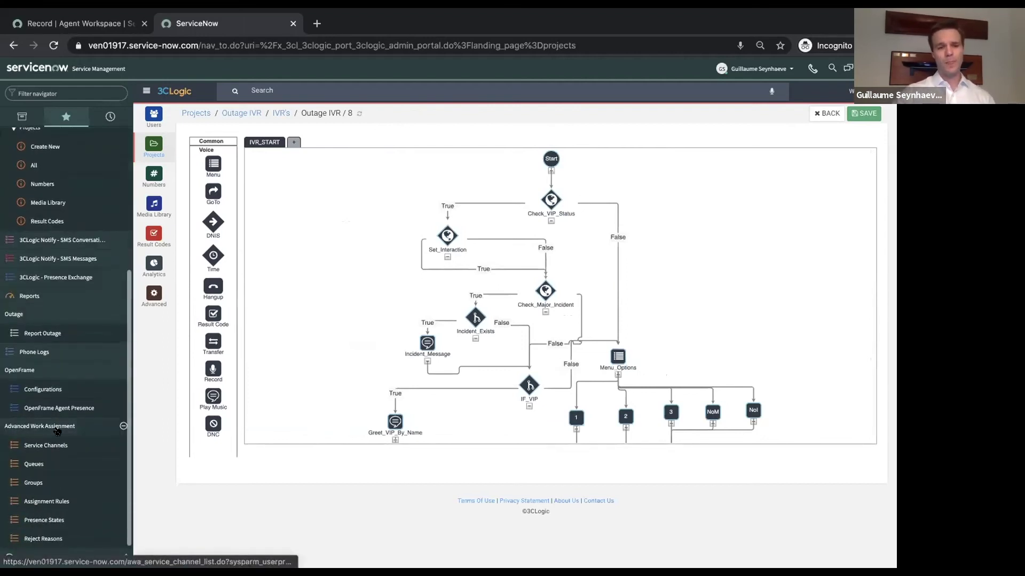
left_click(61, 335)
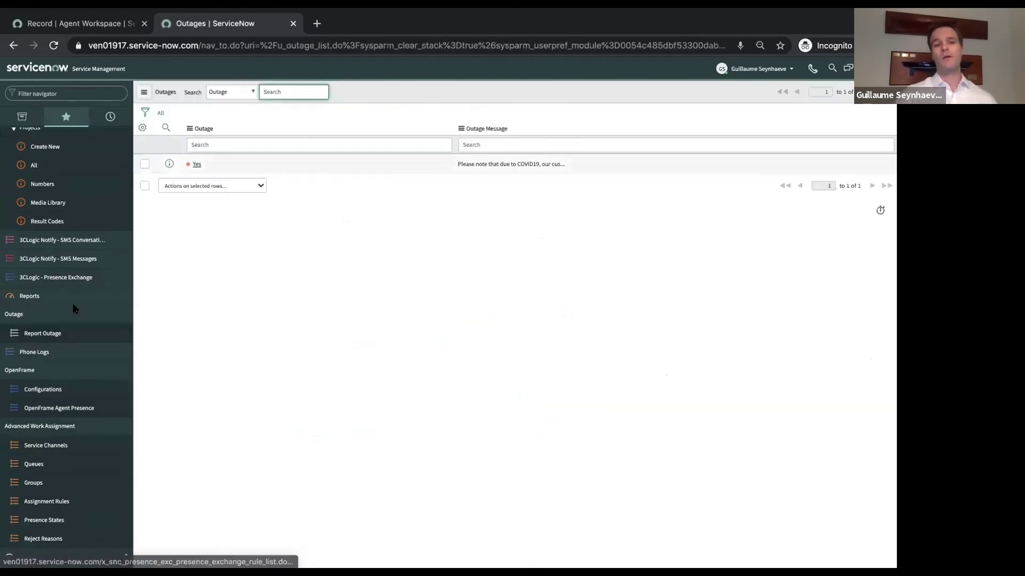
scroll(208, 143, "up", 5)
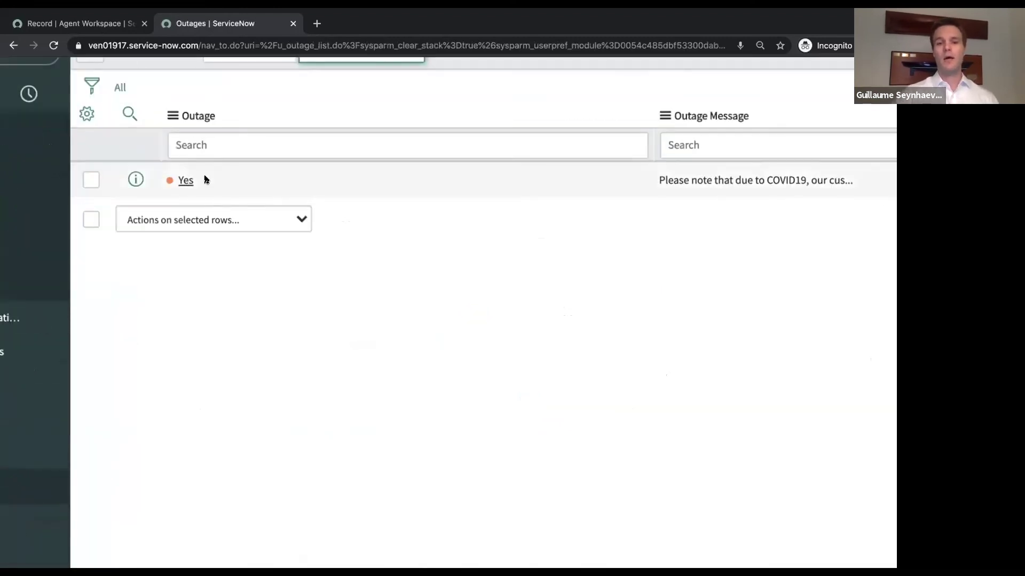
left_click(187, 181)
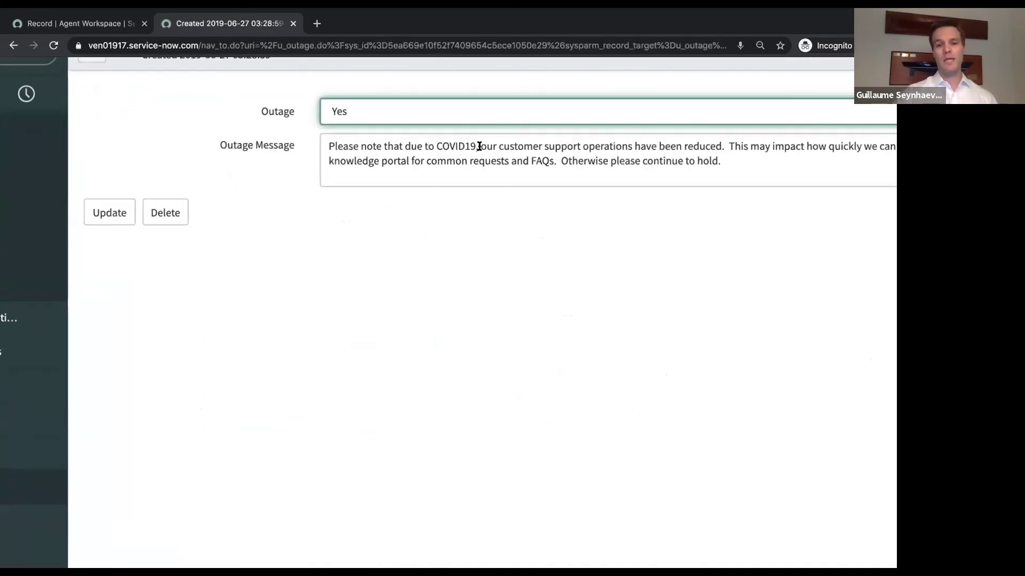
triple_click(479, 146)
key("super+minus")
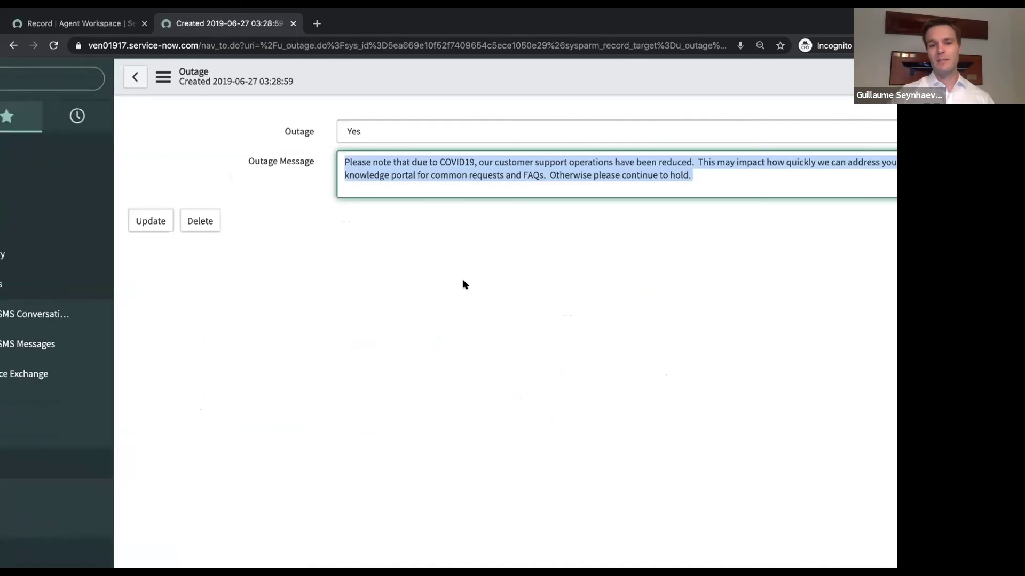
key("super+minus")
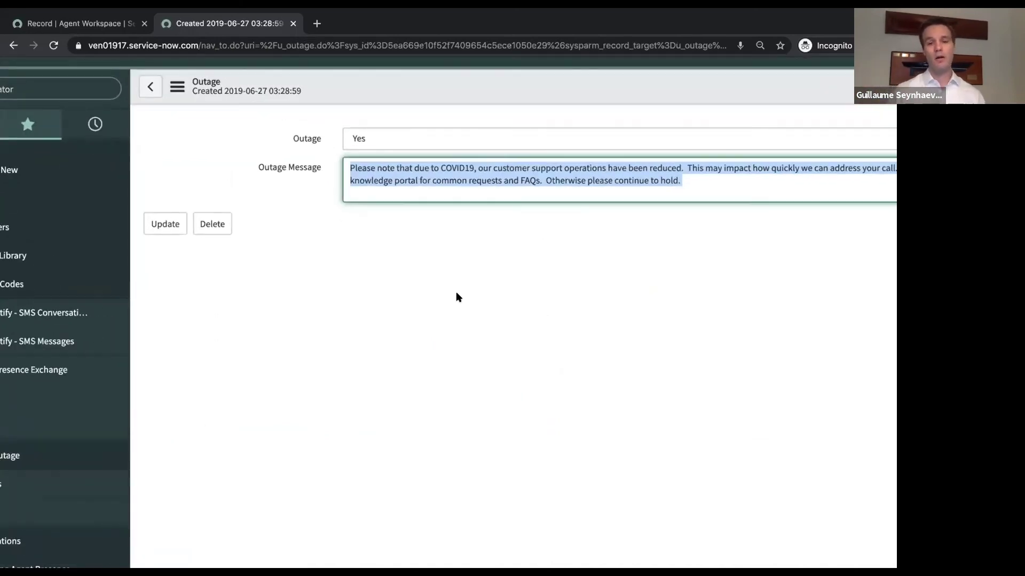
left_click(433, 140)
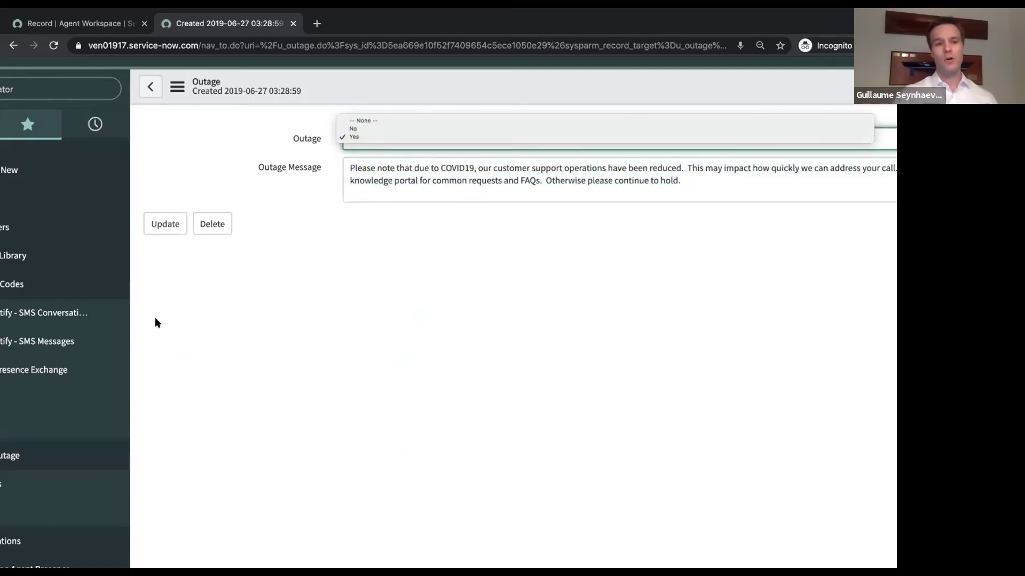
- Return to the Samsung Flatscreen TV case in Agent Workspace and hide the phone panel
left_click(87, 26)
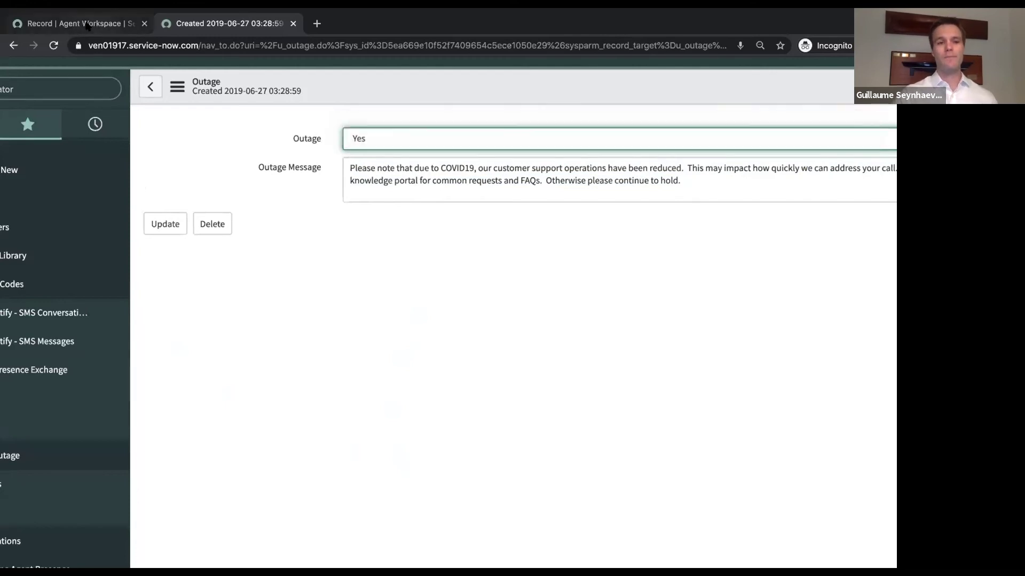
left_click(86, 24)
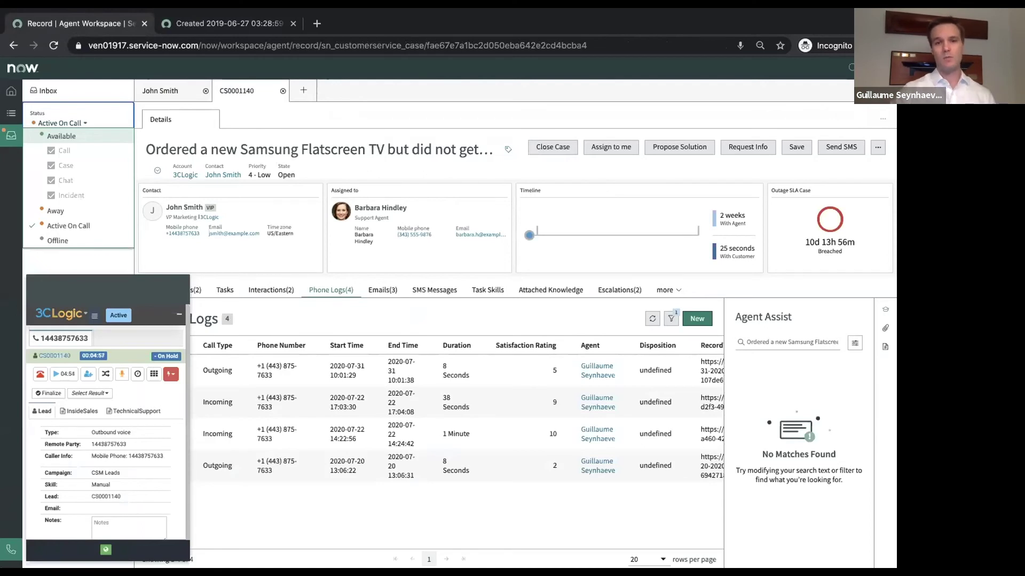
left_click(11, 549)
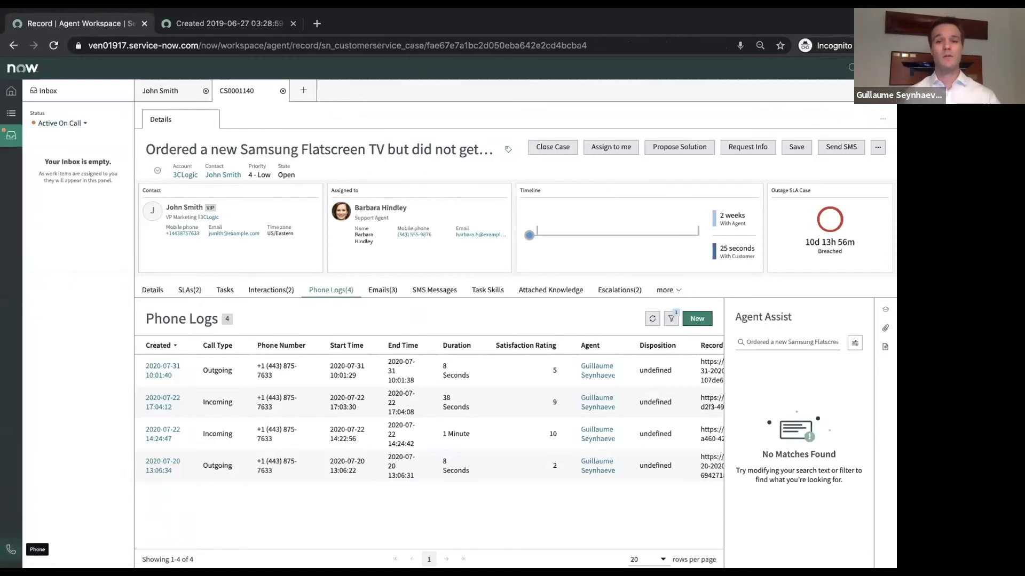